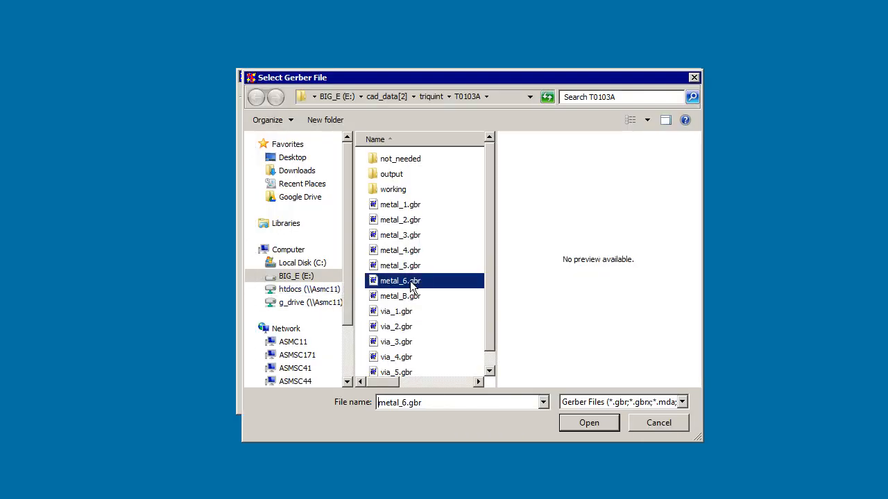
Load metal_6.gbr into the current stackup row and set layer 12 as Dielectric.
left_click(588, 422)
scroll(512, 299, "down", 1)
left_click(512, 300)
left_click(488, 319)
Load metal_B.gbr as stackup layer 13.
left_click(262, 320)
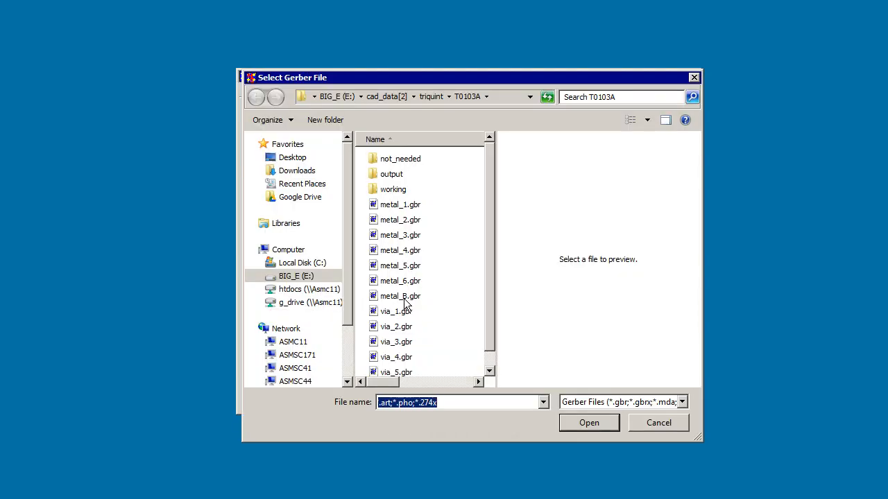
left_click(410, 296)
left_click(587, 422)
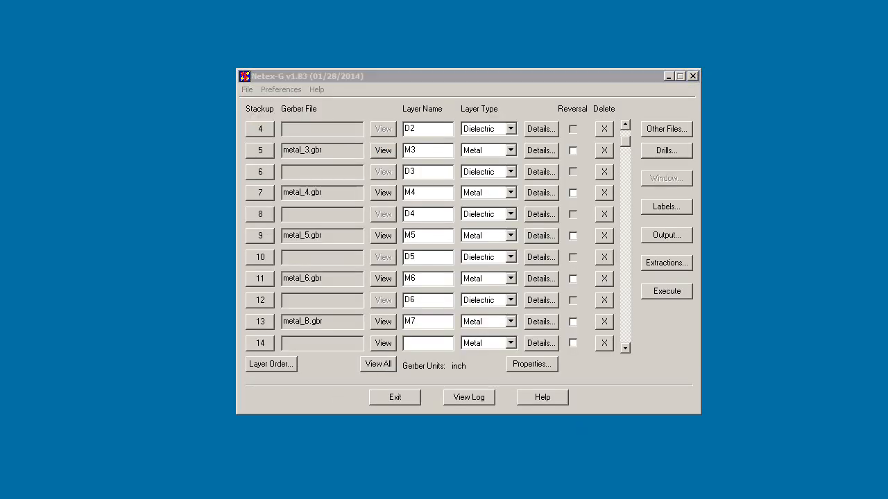
Add the drill Gerber files via_1.gbr through via_6.gbr, in order, to the drill list.
left_click(674, 153)
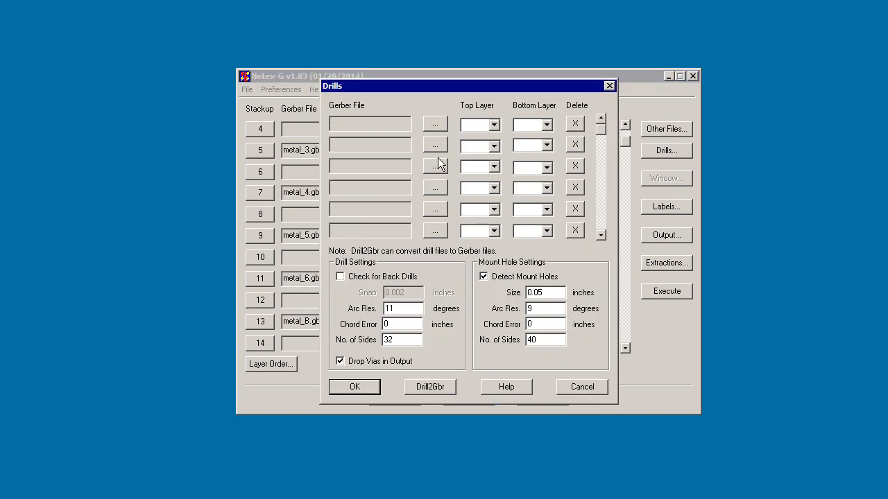
left_click(434, 126)
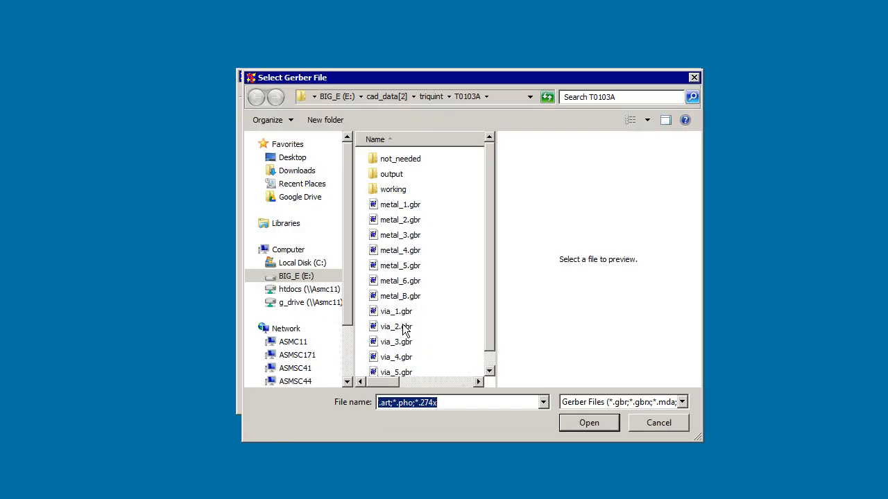
left_click(395, 326)
left_click(580, 430)
left_click(402, 342)
left_click(589, 430)
left_click(399, 358)
left_click(581, 428)
left_click(399, 372)
left_click(588, 423)
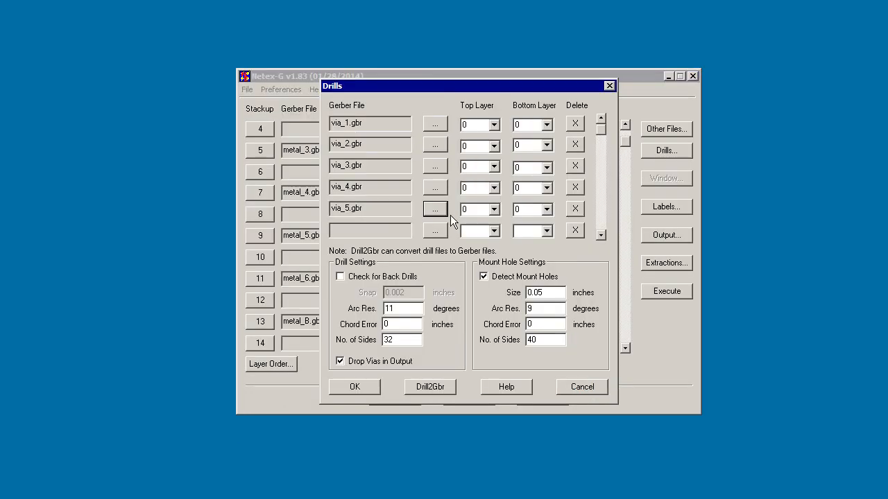
left_click(396, 369)
left_click(578, 425)
Set the drill spans of via_1.gbr from layer 1 to 3 and via_2.gbr from layer 3 to 5.
left_click(479, 125)
type("1")
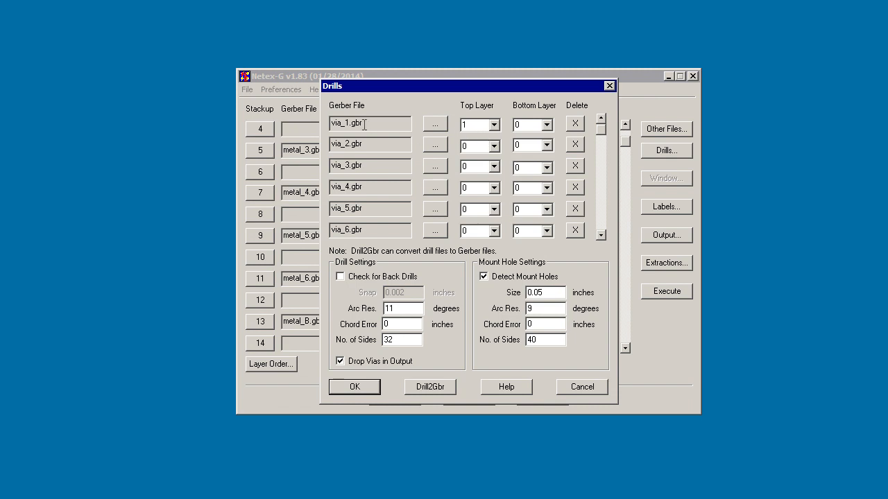
left_click_drag(356, 85, 414, 97)
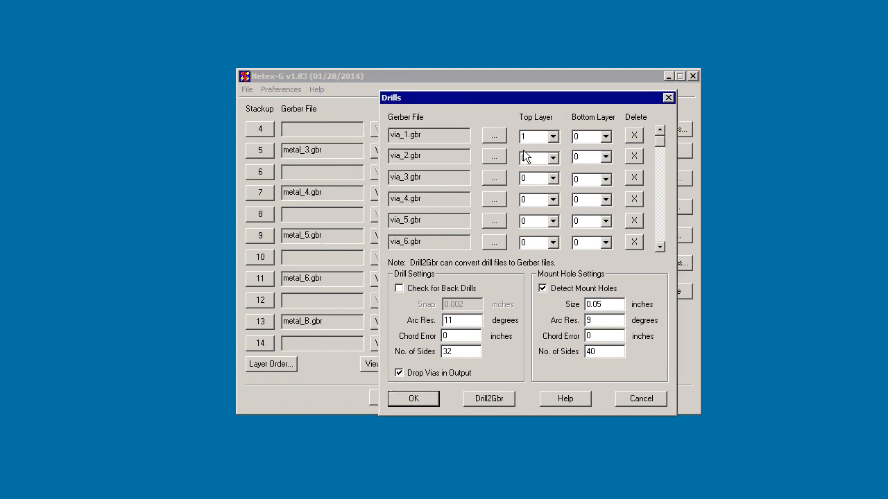
double_click(593, 139)
type("3")
double_click(530, 158)
type("3")
double_click(582, 157)
type("5")
Set the drill spans of via_3.gbr to layers 5–7, via_4.gbr to 7–9, via_5.gbr to 9–11 and via_6.gbr to 11–13.
double_click(527, 178)
type("5")
double_click(582, 179)
type("7")
double_click(586, 200)
type("9")
double_click(526, 221)
type("11")
double_click(525, 242)
type("11")
Turn off mount hole detection and dropping vias in the output, and accept the drill settings.
left_click(543, 287)
left_click(399, 373)
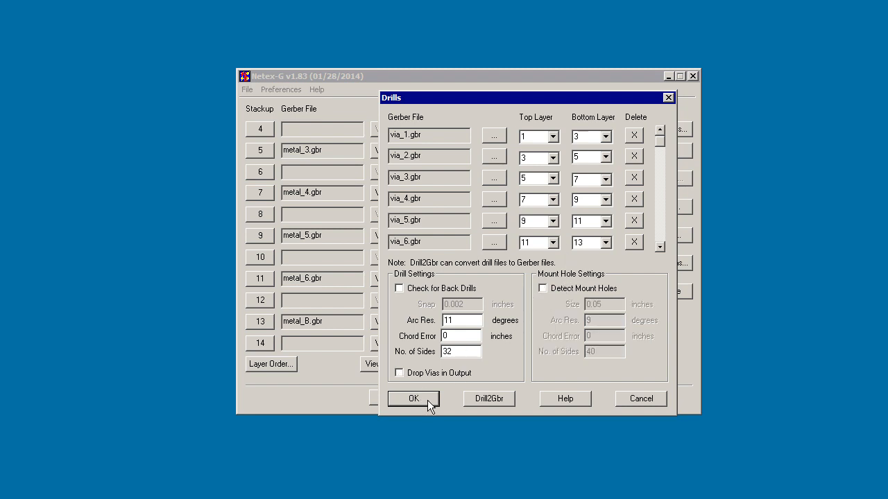
left_click(419, 401)
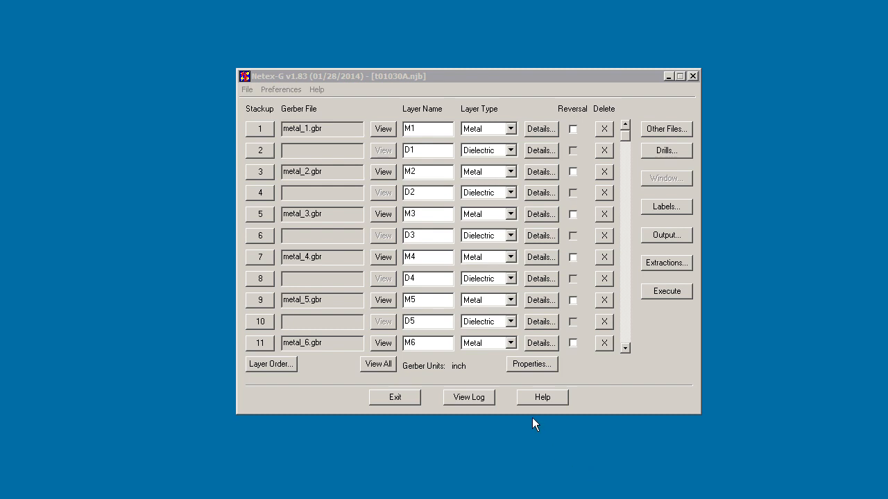
In the layer properties, give all metal layers (odd stackup numbers 1 to 13) a thickness of 0.0005 and the material Gold.
left_click(534, 365)
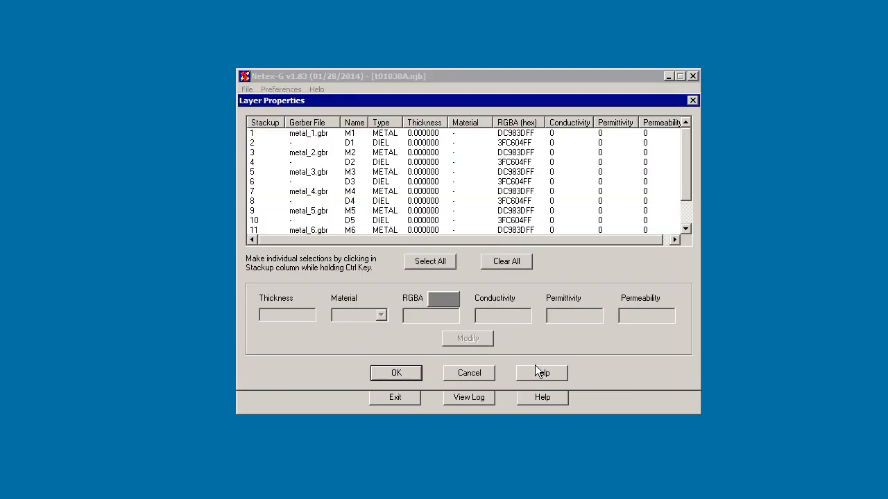
left_click(252, 134)
left_click(251, 153, "ctrl")
left_click(254, 172, "ctrl")
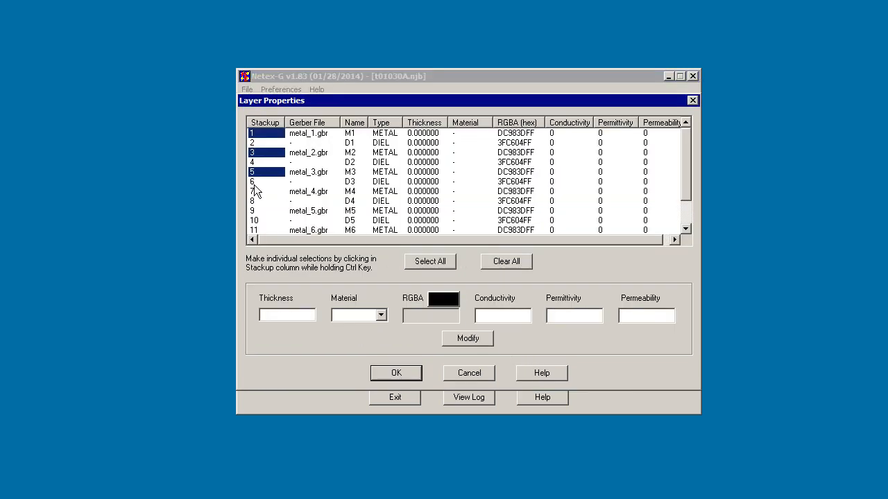
left_click(257, 191, "ctrl")
left_click(257, 211, "ctrl")
left_click(254, 232, "ctrl")
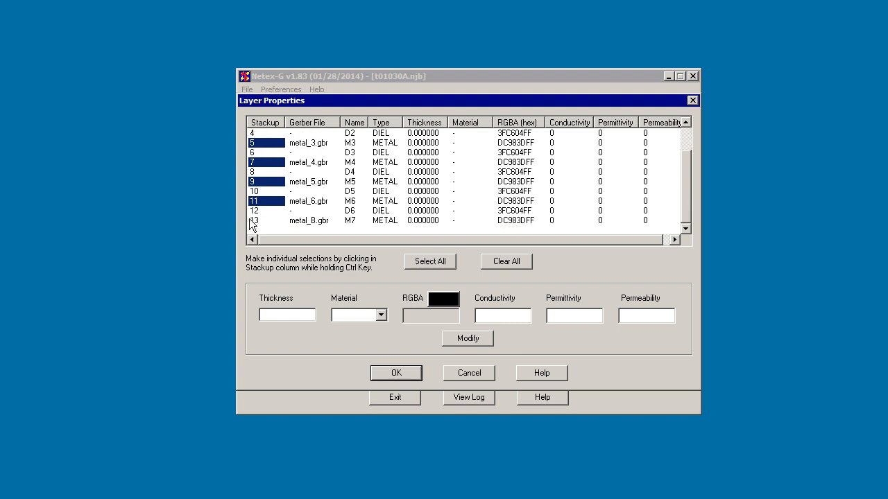
left_click(254, 221, "ctrl")
left_click(270, 314)
type("0")
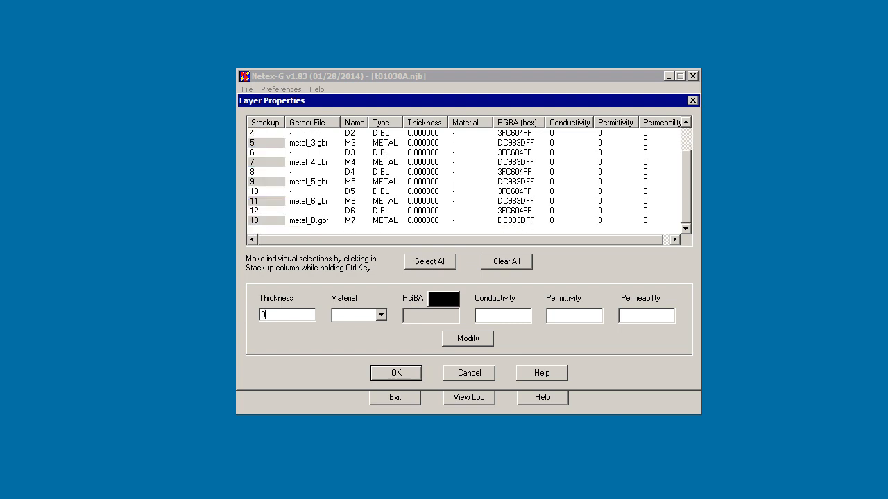
type(".0005")
left_click(380, 315)
left_click(373, 337)
Choose orange (FF8040FF) as the colour of the selected metal layers and apply their modified properties.
left_click(444, 301)
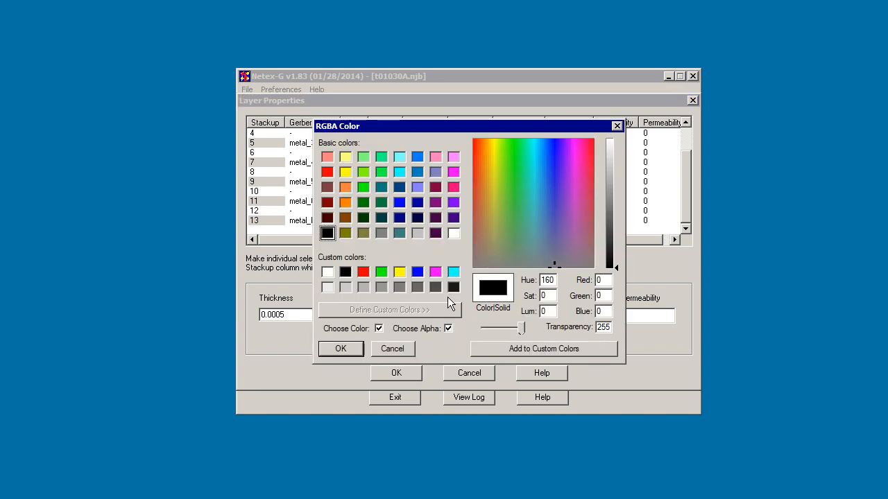
left_click(345, 187)
left_click(340, 348)
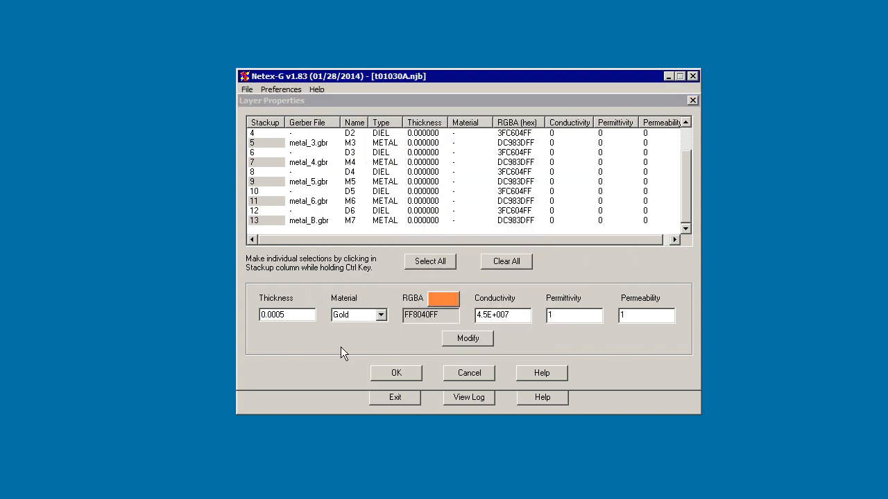
left_click(459, 345)
Give all dielectric layers (even stackup numbers 2 to 12) a thickness of 0.005 and the material Alumina.
scroll(685, 179, "up", 1)
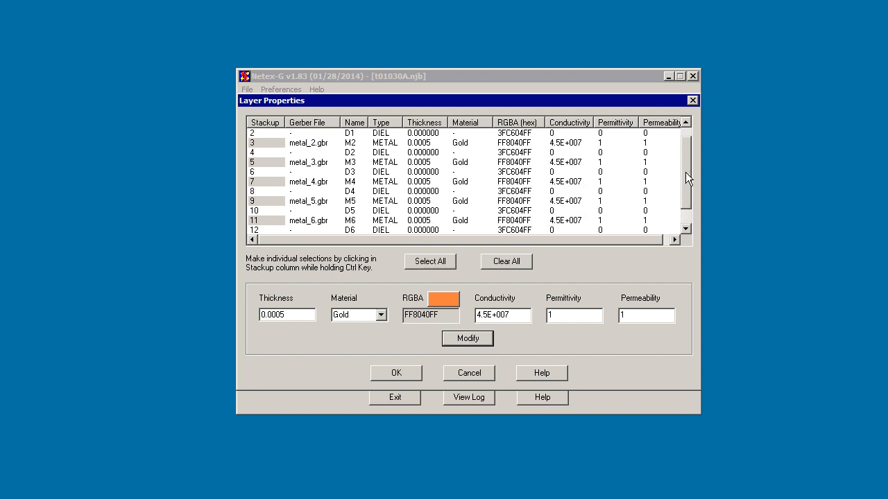
scroll(685, 179, "up", 1)
left_click(255, 143)
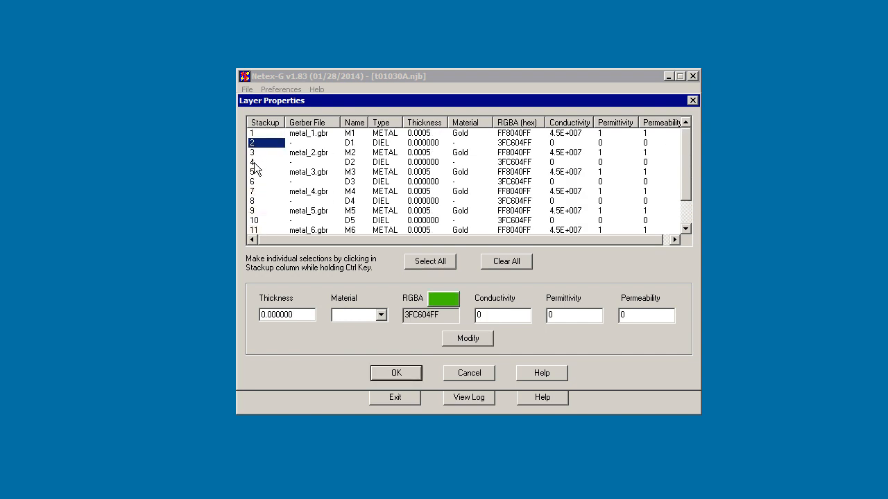
left_click(254, 163, "ctrl")
left_click(254, 182, "ctrl")
left_click(253, 201, "ctrl")
left_click(254, 219, "ctrl")
scroll(254, 210, "down", 1)
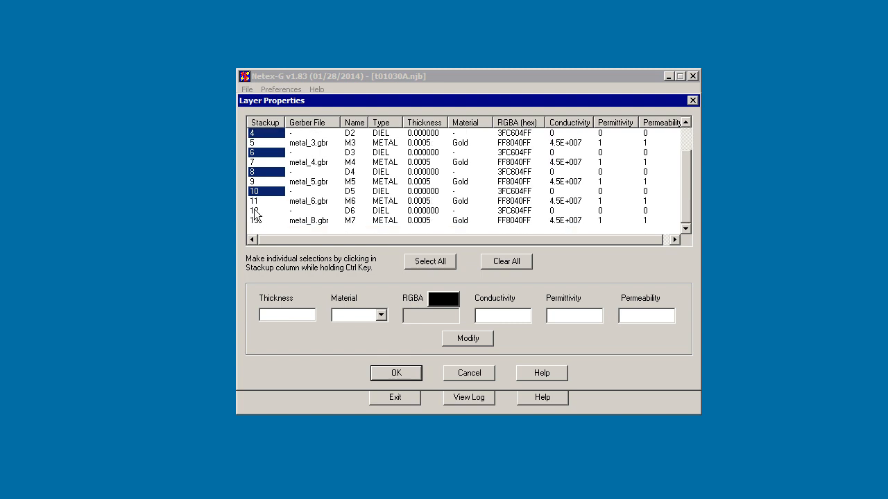
left_click(254, 212, "ctrl")
left_click(283, 314)
type("0")
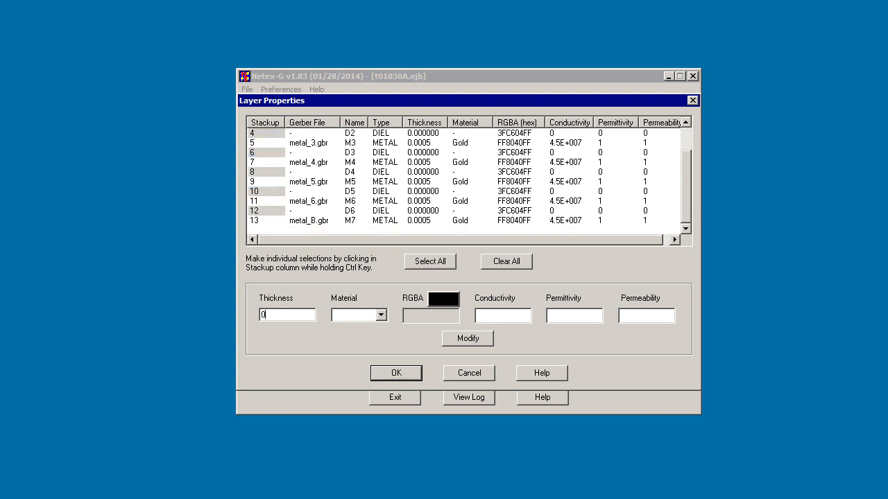
type(".005")
left_click(364, 317)
left_click(365, 336)
Choose blue (0080C0FF) as the colour of the selected dielectric layers and apply their modified properties.
left_click(448, 302)
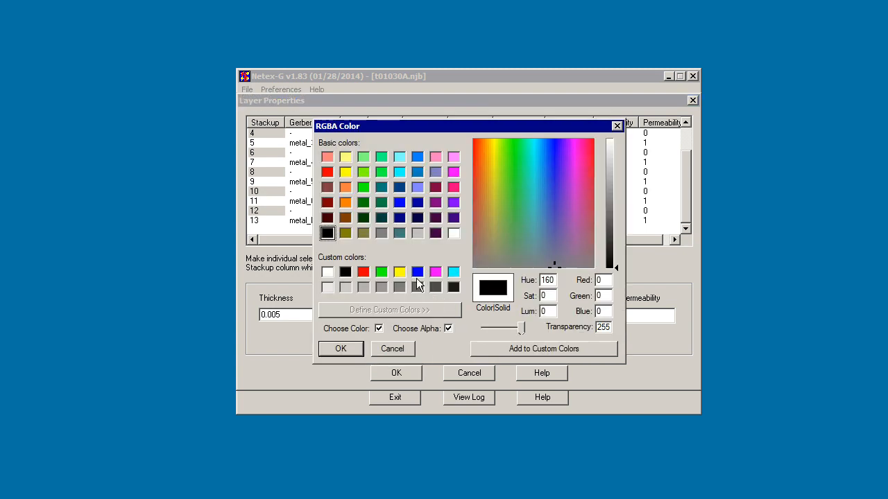
left_click(415, 172)
left_click(343, 346)
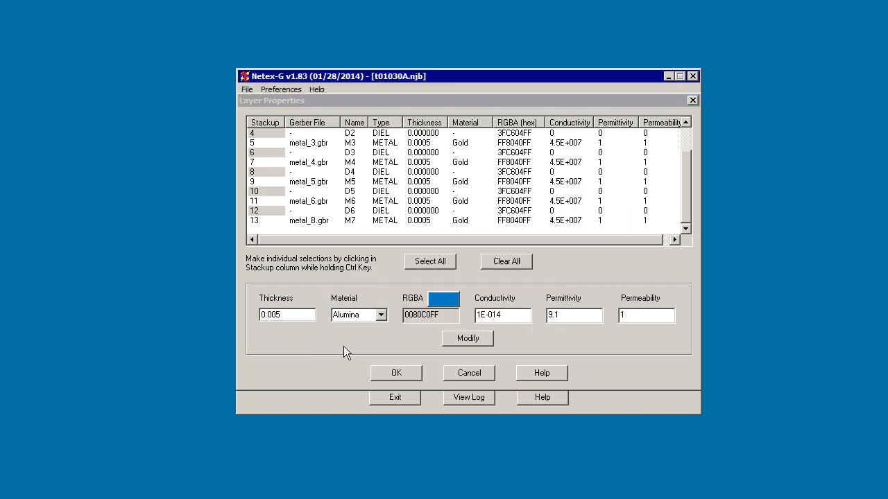
left_click(459, 339)
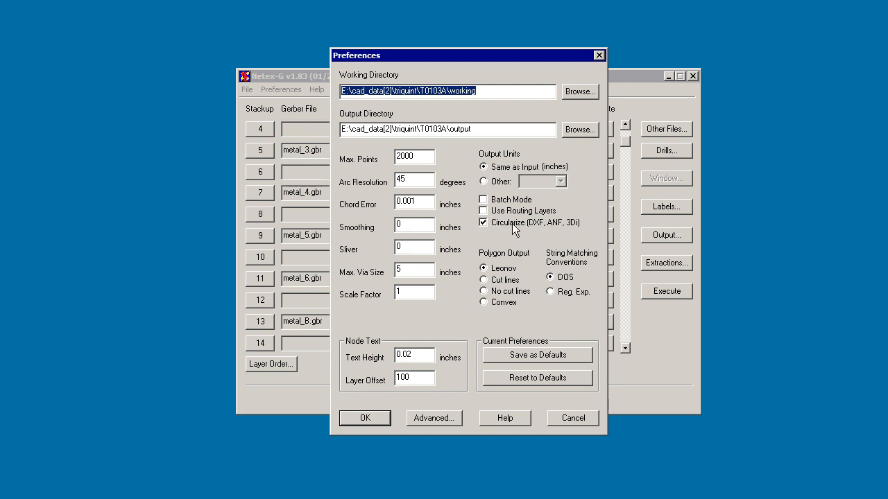
Accept the preferences and set the ANF output file to T0103A.anf in the output folder.
left_click(377, 420)
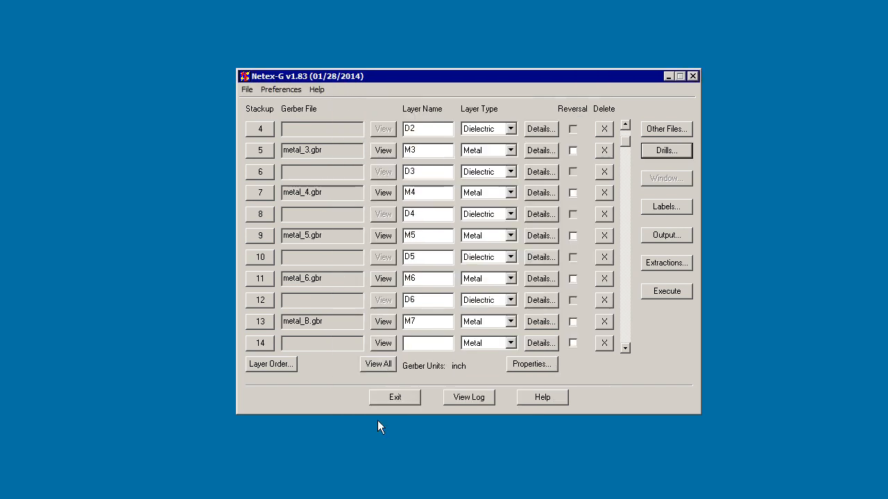
left_click(667, 235)
left_click_drag(434, 104, 452, 39)
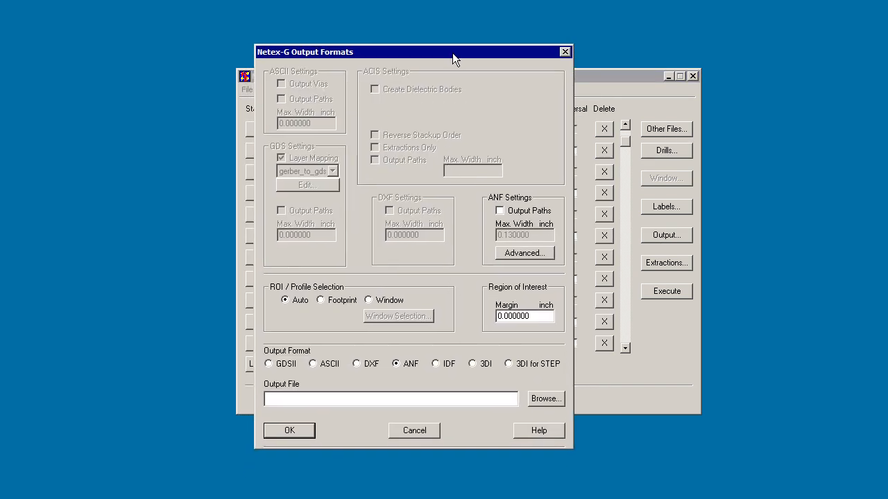
left_click(547, 387)
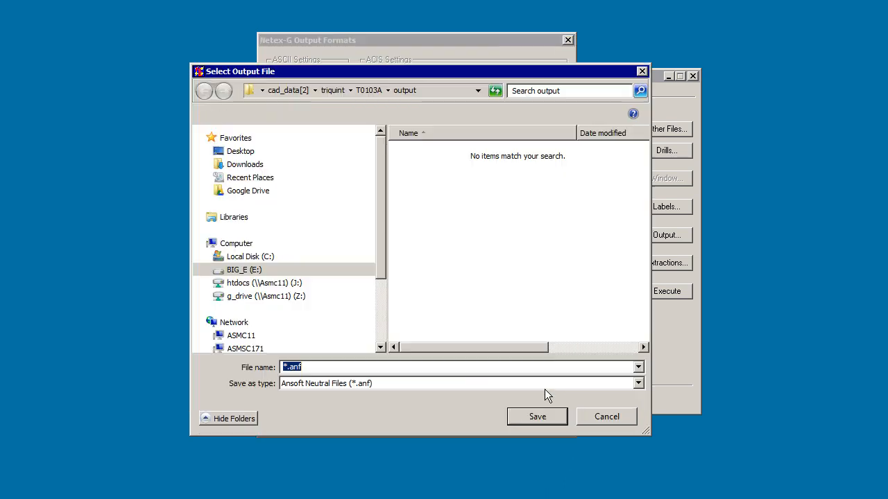
type("T0103A.anf")
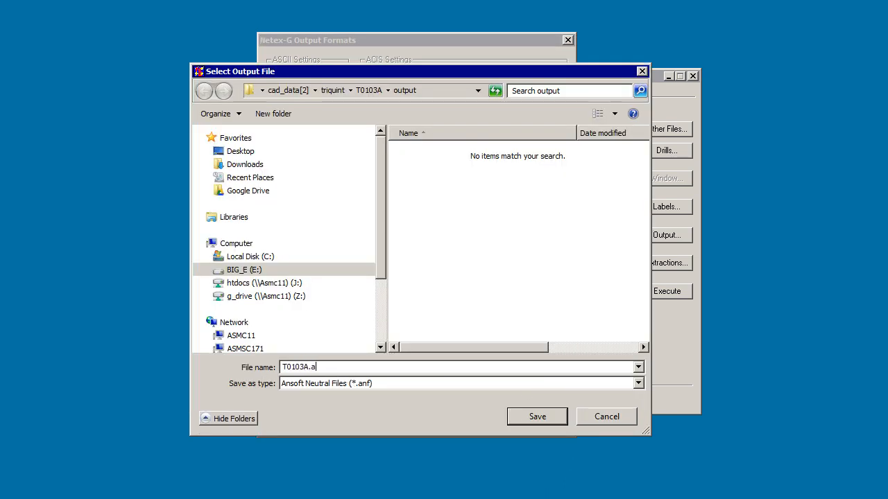
left_click(536, 417)
left_click(306, 419)
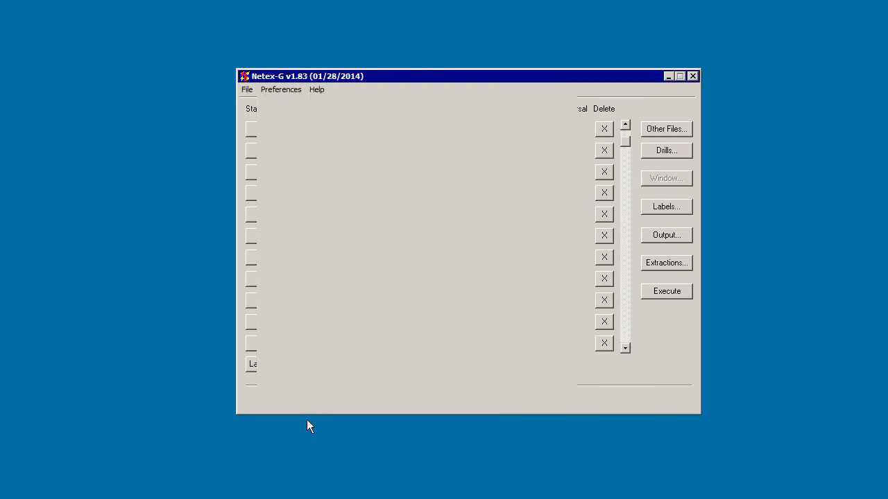
Execute the conversion, saving the job file as t01030A.njb in the output folder.
left_click(668, 292)
left_click(496, 277)
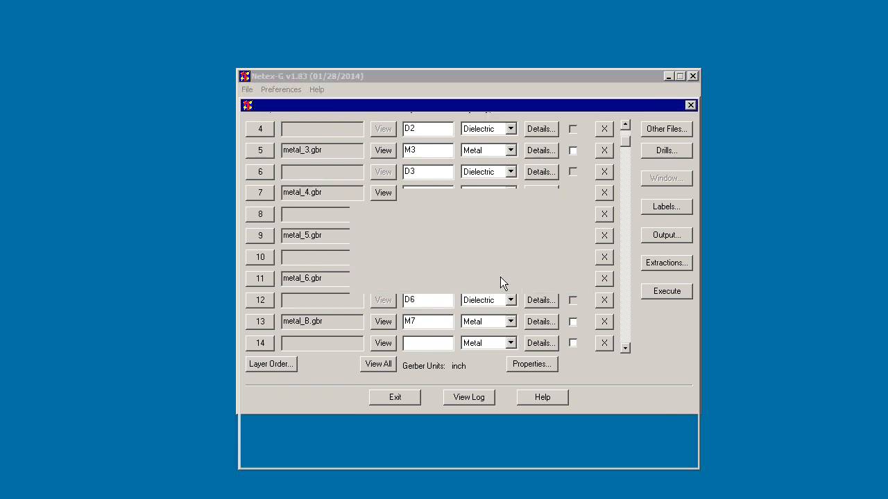
type("T0103A.njb")
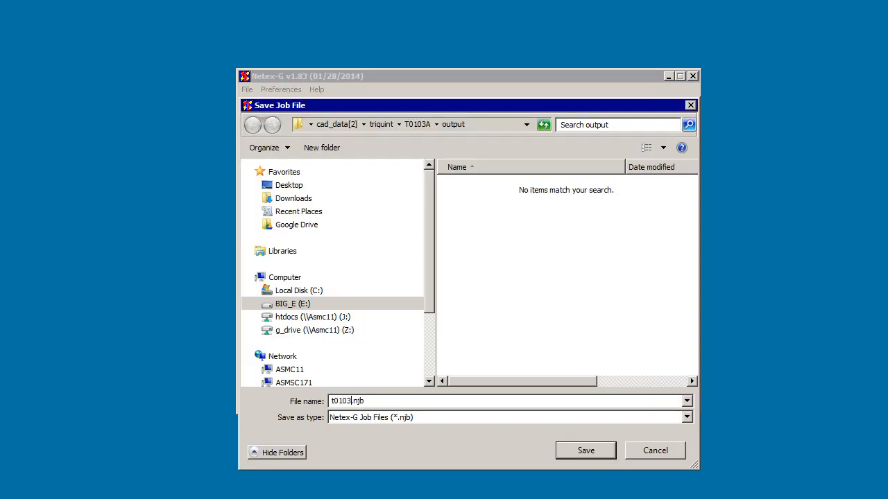
left_click(607, 452)
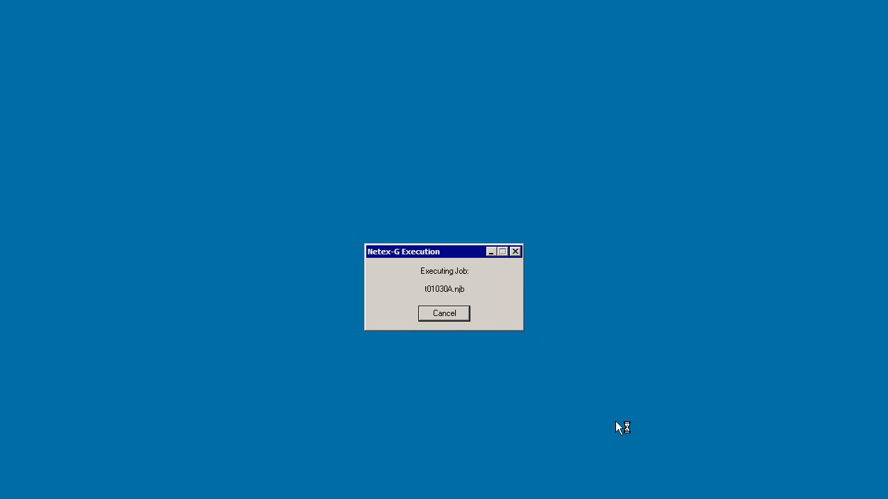
key("Return")
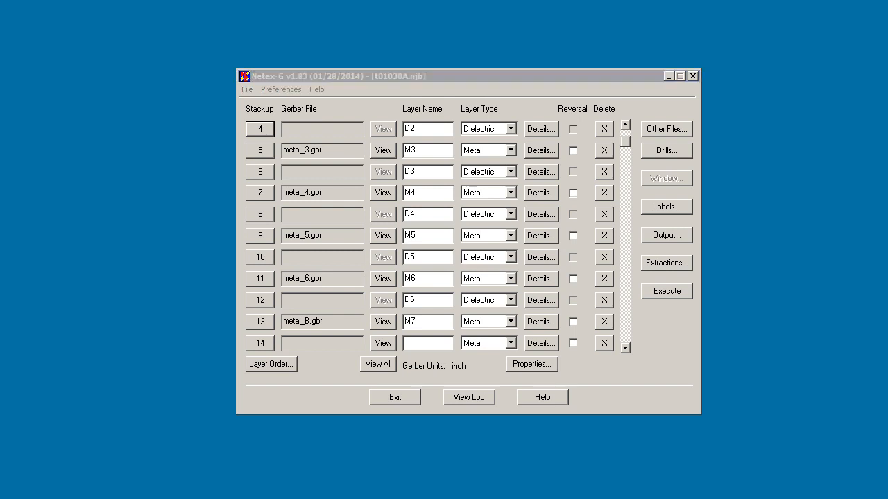
Switch to Windows Explorer and examine the generated T0103A.anf and job file in the output folder.
key("alt+Tab")
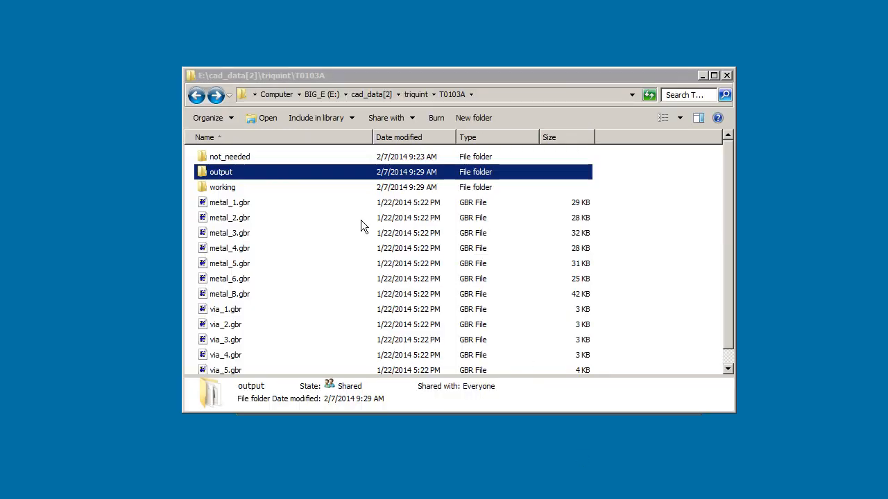
double_click(204, 177)
left_click(226, 157)
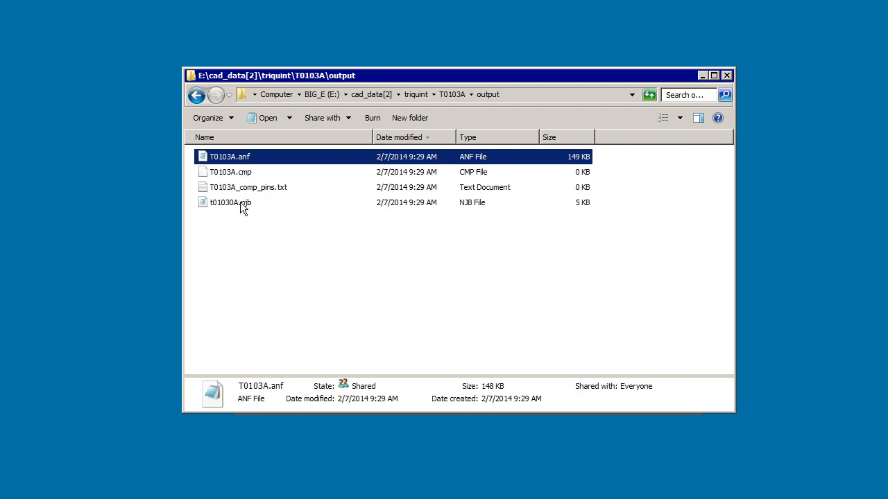
key("alt+Tab")
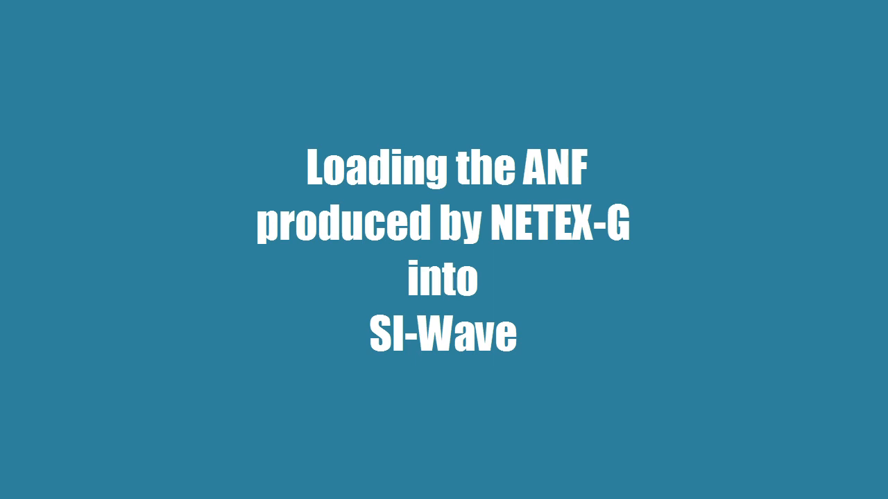
Import the Ansoft Neutral File T0103A.anf from the output folder into SIwave, keeping all nets marked for import.
left_click(19, 25)
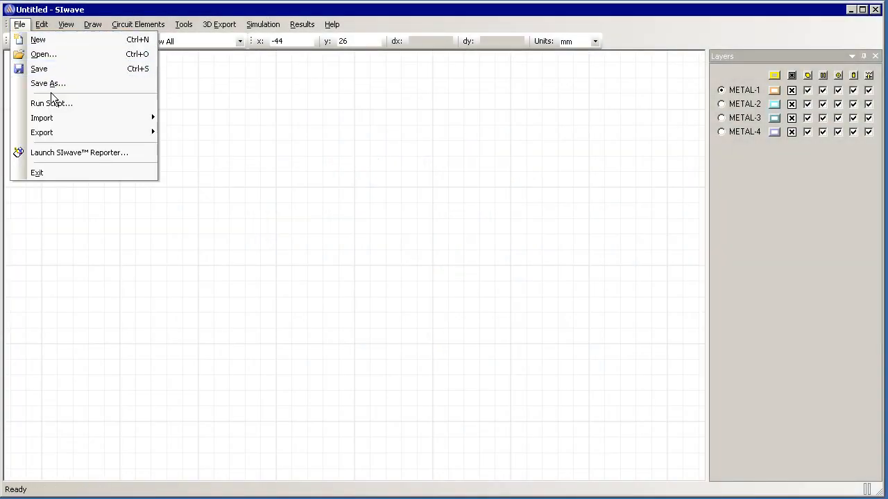
mouse_move(51, 118)
left_click(194, 119)
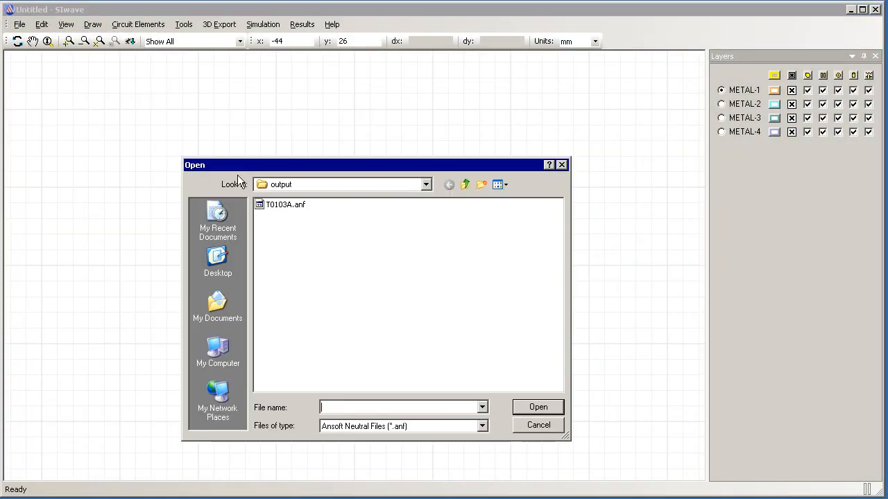
left_click(285, 206)
left_click(546, 409)
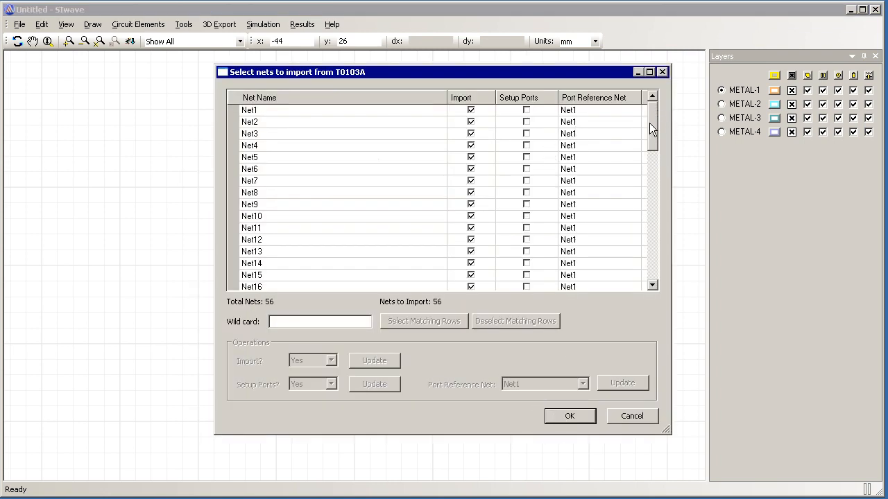
left_click_drag(649, 129, 640, 272)
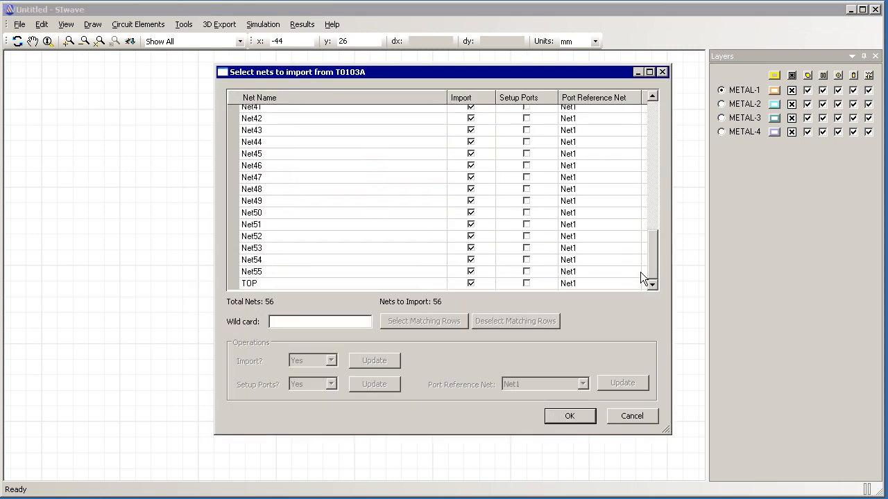
left_click(569, 416)
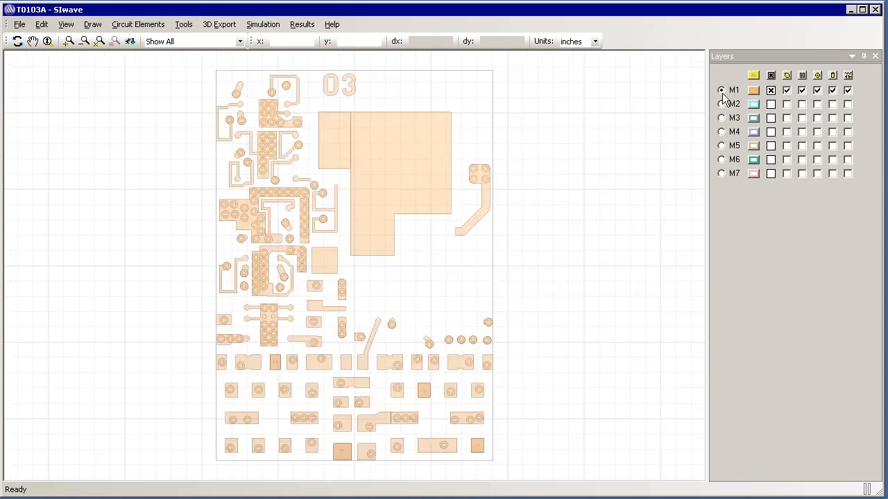
Hide the pads on layer M1 and turn off the background grid.
left_click(818, 90)
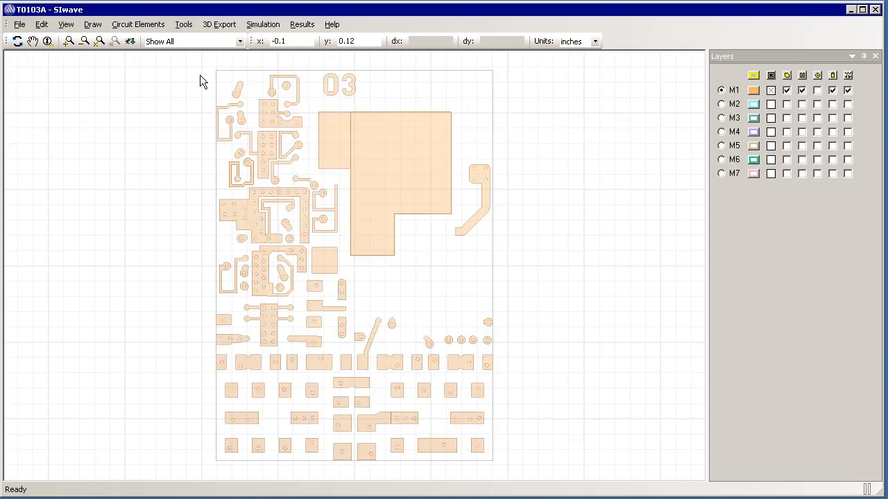
key("ctrl+g")
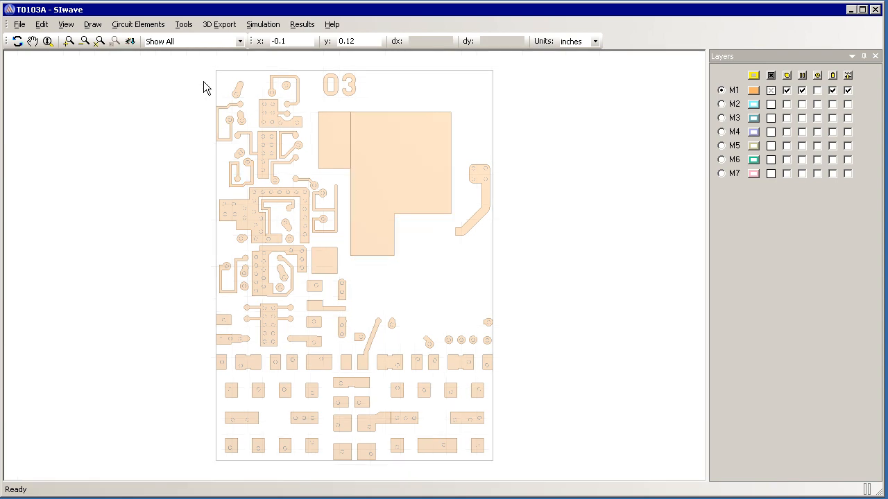
Select the hook-shaped trace near the board's upper-left corner on layer M1 to inspect its geometry.
left_click(68, 40)
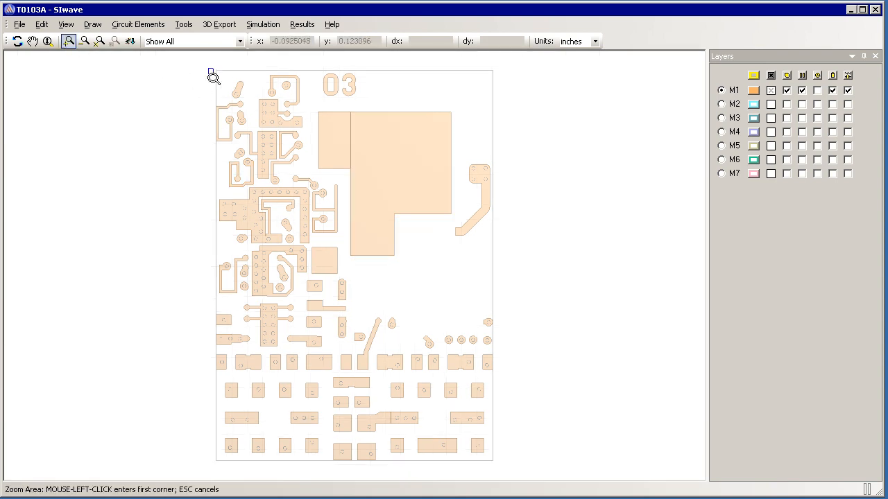
left_click(212, 71)
left_click(312, 157)
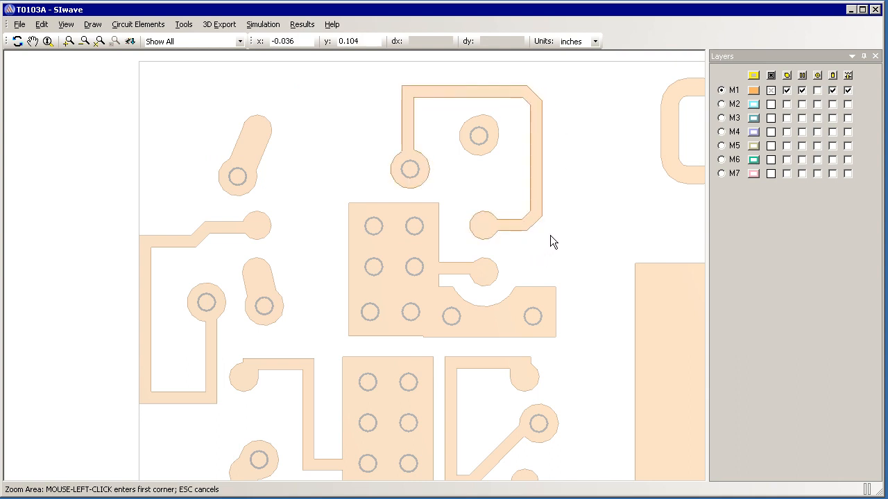
left_click(541, 169)
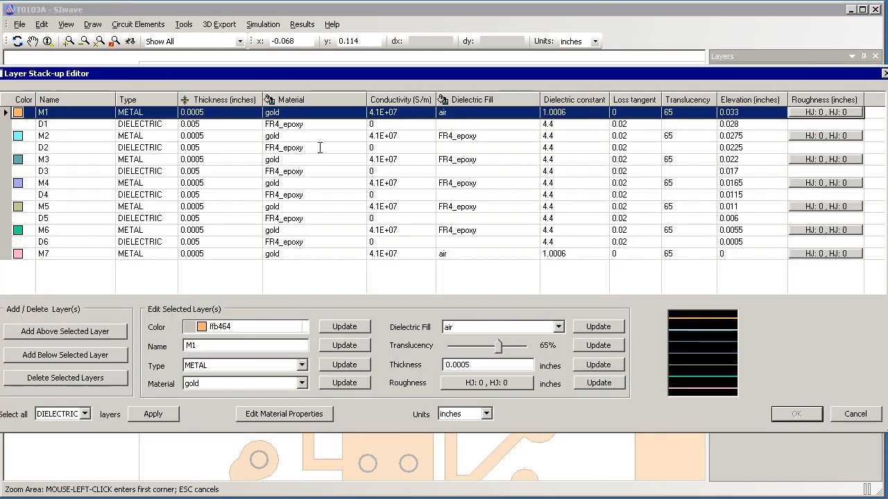
Open the Layer Stack-up Editor and examine the imported metal and dielectric layers.
left_click_drag(141, 73, 180, 75)
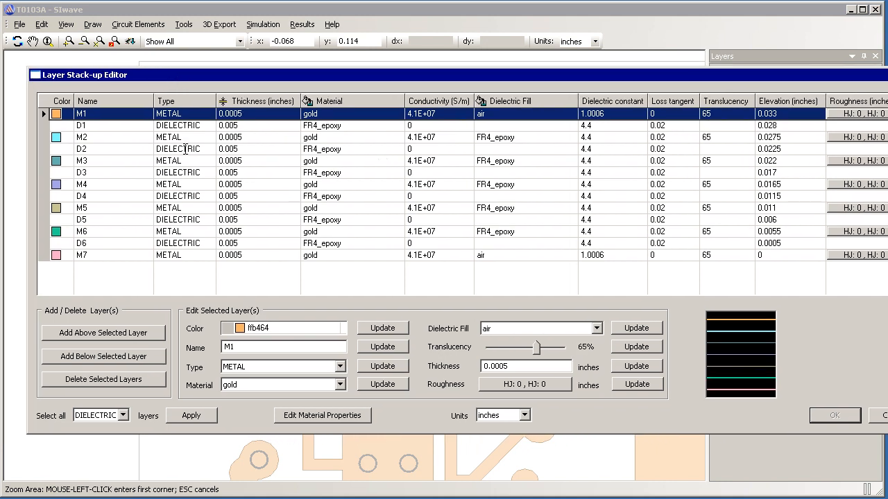